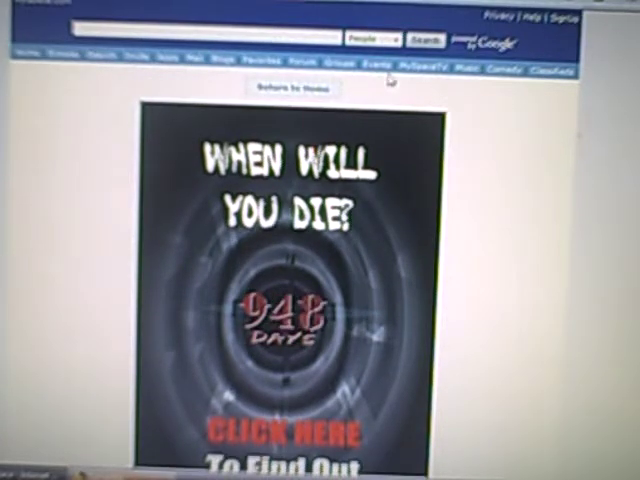
Step: Leave the "When Will You Die?" ad via the 'Return to Home' link
left_click(282, 92)
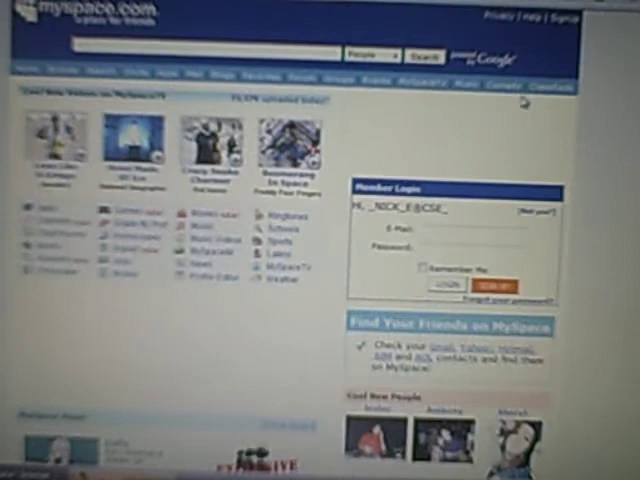